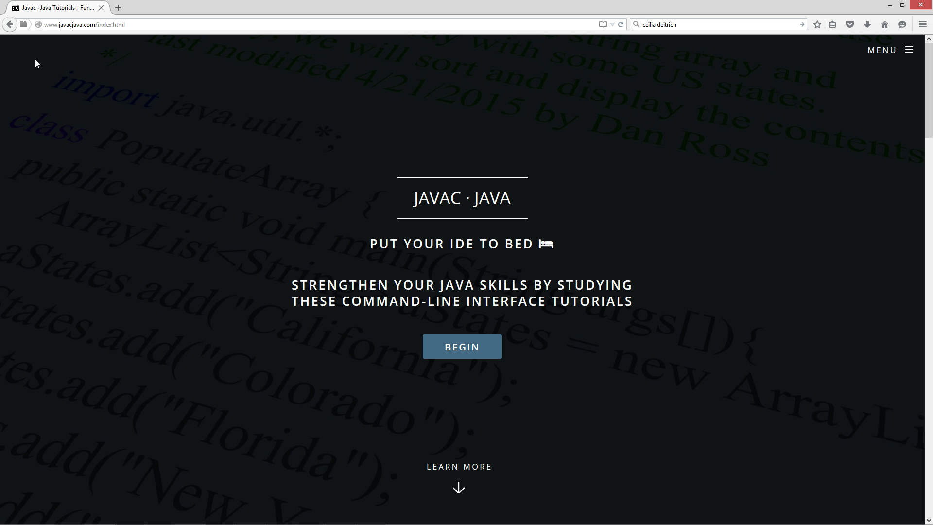
Open the Javacjava.com Java tutorials list and scroll down to the String split() Method row.
{"action": "left_click", "coordinate": [448, 352]}
{"action": "left_click_drag", "start_coordinate": [928, 79], "coordinate": [901, 438]}
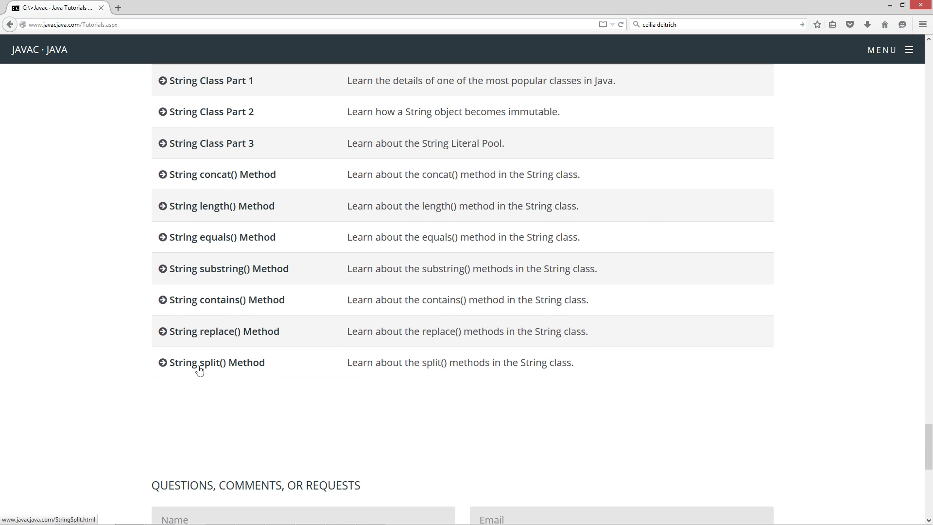
Open the String split() Method tutorial and highlight the regex parameter and String[] return type.
{"action": "left_click", "coordinate": [198, 366]}
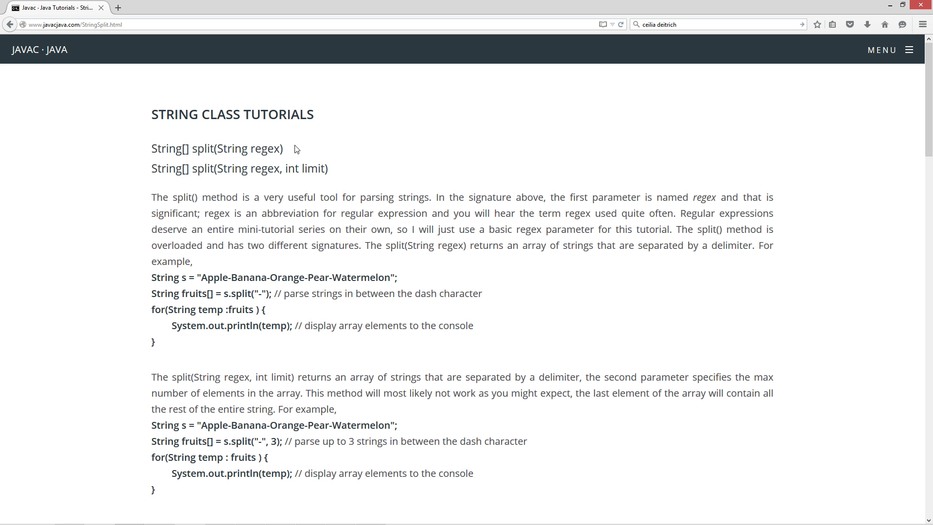
{"action": "mouse_move", "coordinate": [289, 148]}
{"action": "left_mouse_down"}
{"action": "mouse_move", "coordinate": [194, 148]}
{"action": "mouse_move", "coordinate": [323, 168]}
{"action": "left_mouse_up"}
{"action": "left_click_drag", "start_coordinate": [249, 148], "coordinate": [281, 149]}
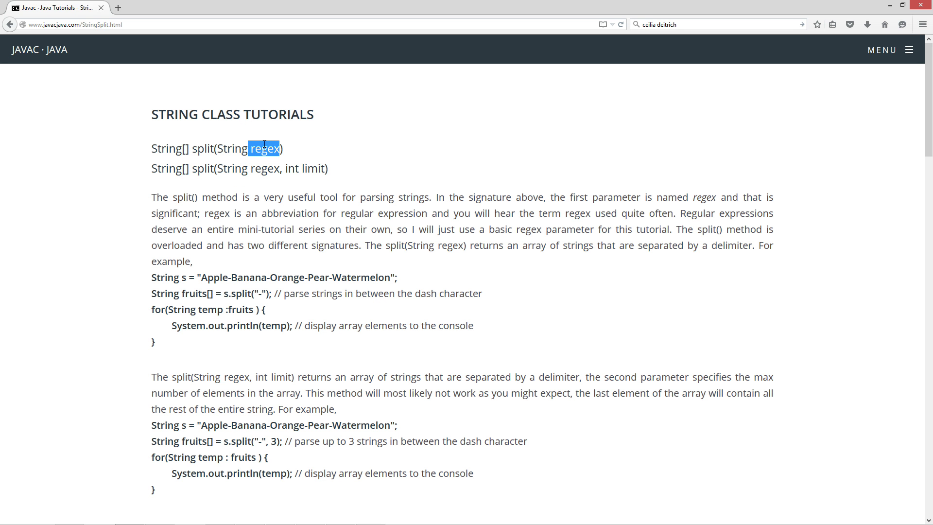
{"action": "left_click", "coordinate": [260, 164]}
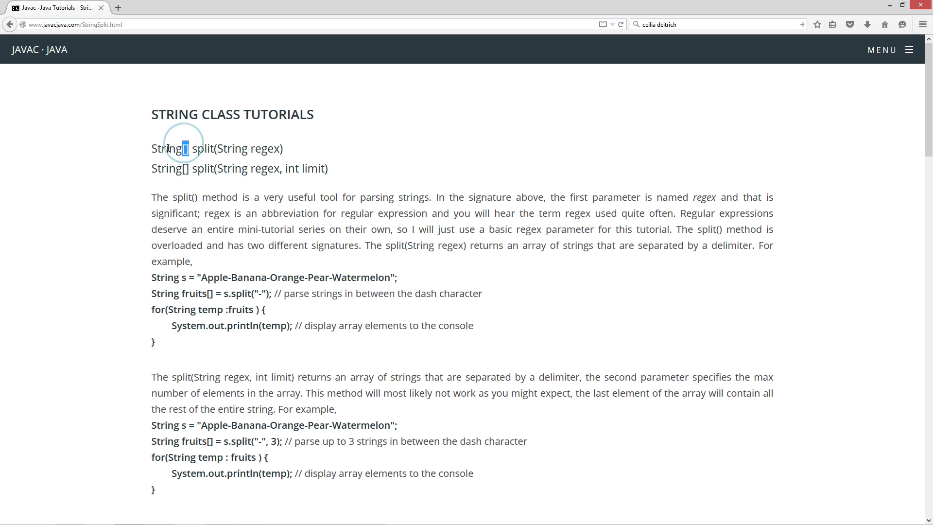
{"action": "left_click_drag", "start_coordinate": [188, 147], "coordinate": [153, 149]}
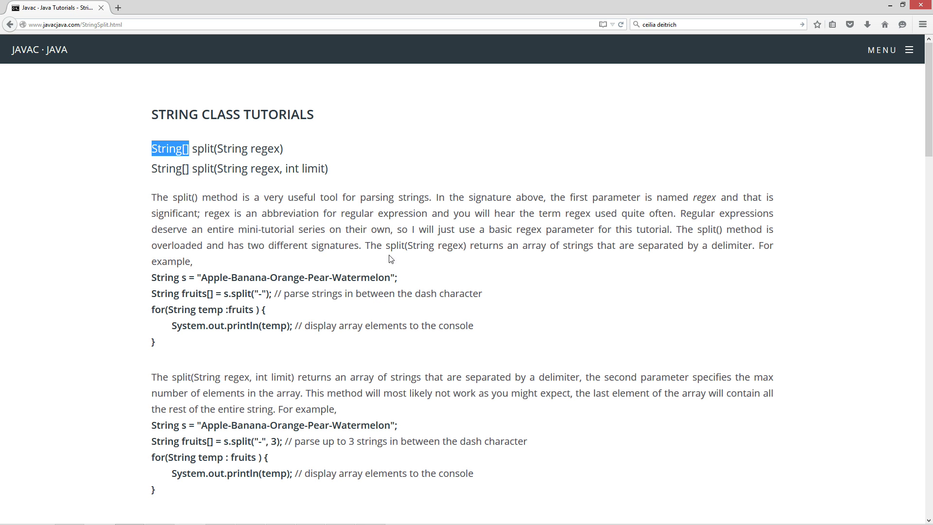
{"action": "left_click", "coordinate": [404, 240]}
Highlight 'String regex' and the dashes in the Apple-Banana-Orange-Pear-Watermelon example string.
{"action": "left_click_drag", "start_coordinate": [405, 244], "coordinate": [466, 246]}
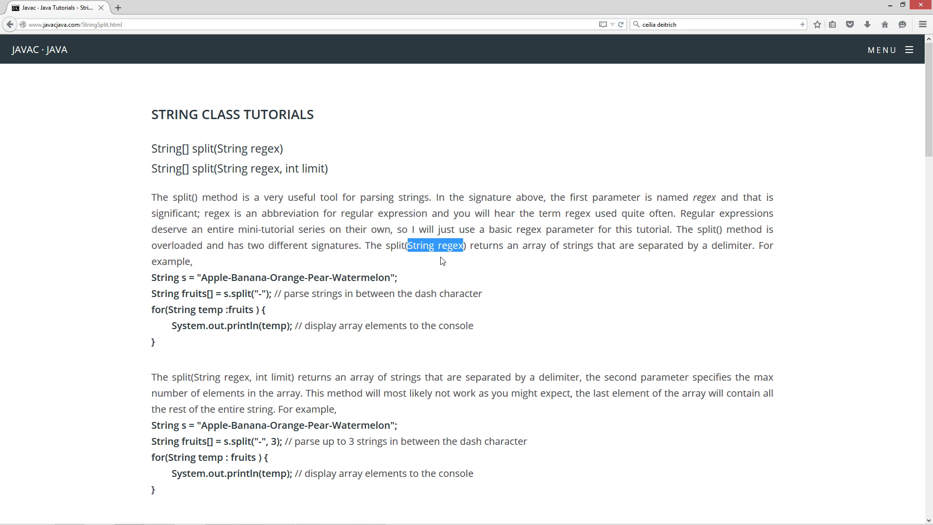
{"action": "left_click", "coordinate": [169, 260]}
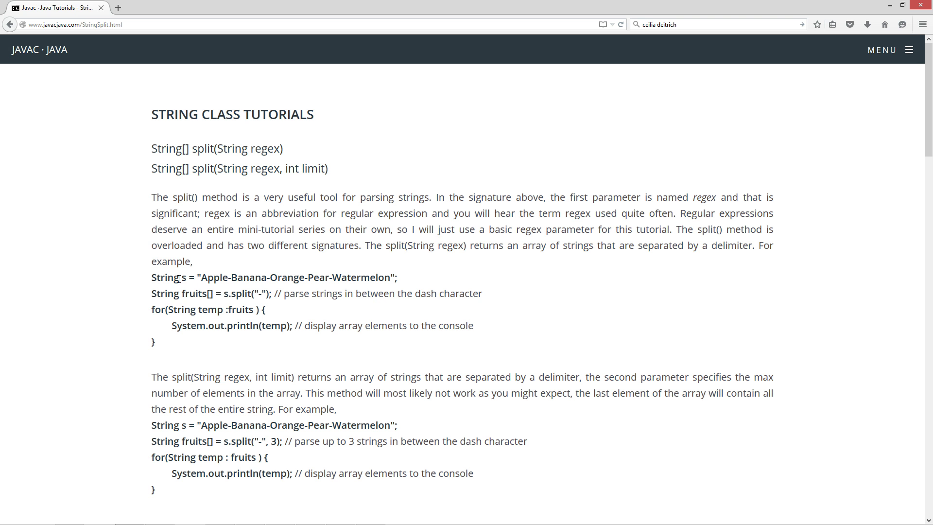
{"action": "left_click_drag", "start_coordinate": [196, 278], "coordinate": [395, 277]}
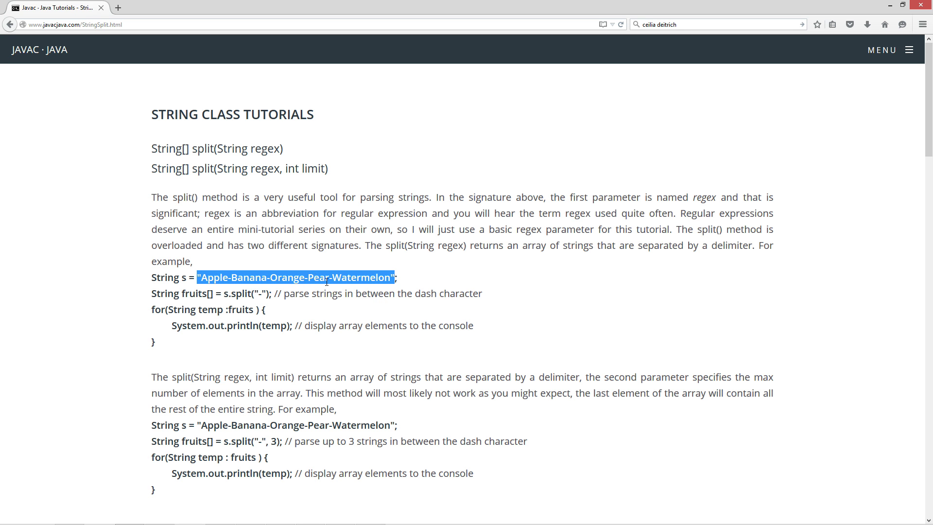
{"action": "left_click", "coordinate": [392, 278]}
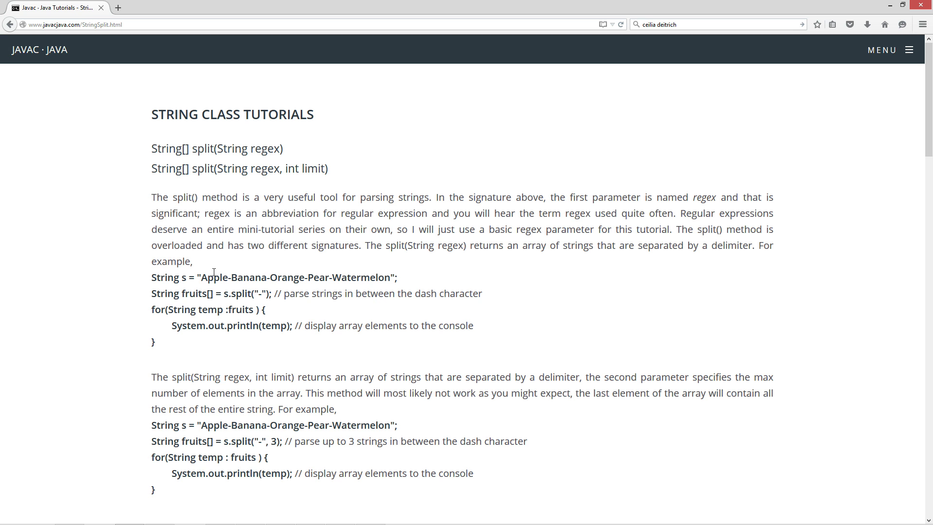
{"action": "double_click", "coordinate": [230, 278]}
{"action": "double_click", "coordinate": [268, 278]}
Highlight the fruits[] array, the split("-") call and its dash delimiter, and the loop.
{"action": "left_click_drag", "start_coordinate": [182, 294], "coordinate": [215, 297]}
{"action": "left_click_drag", "start_coordinate": [229, 293], "coordinate": [243, 295]}
{"action": "left_click", "coordinate": [219, 292]}
{"action": "left_click_drag", "start_coordinate": [253, 292], "coordinate": [265, 293]}
{"action": "left_click_drag", "start_coordinate": [228, 309], "coordinate": [254, 309]}
{"action": "scroll", "coordinate": [315, 318], "scroll_direction": "down", "scroll_amount": 3}
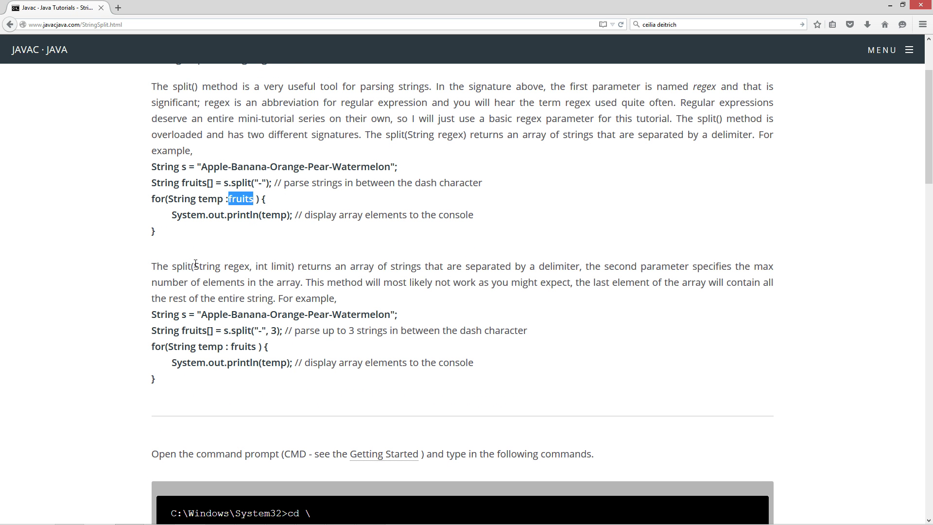
{"action": "left_click_drag", "start_coordinate": [172, 266], "coordinate": [295, 268]}
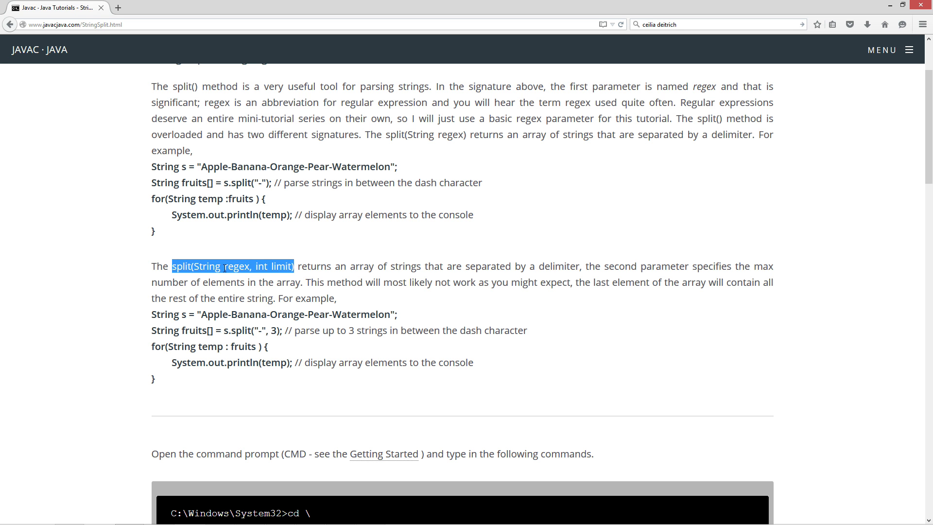
{"action": "left_click", "coordinate": [272, 265]}
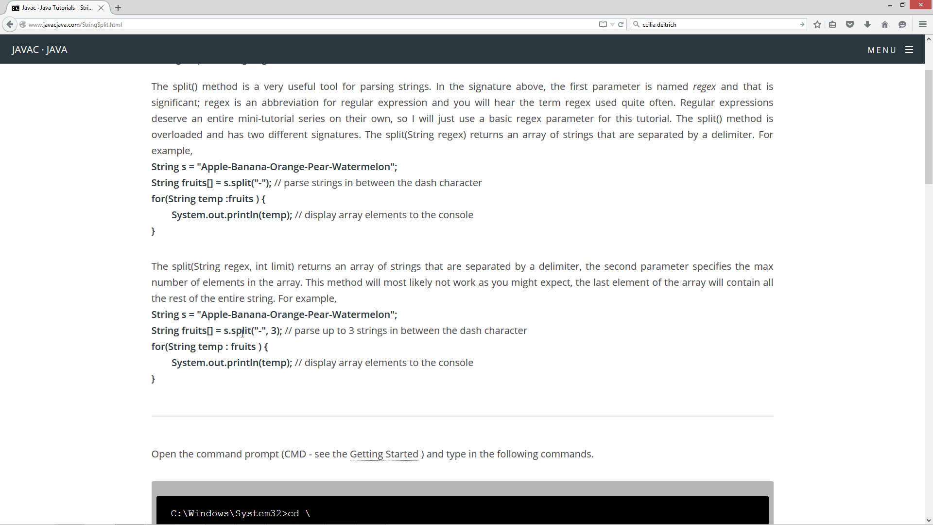
{"action": "left_click_drag", "start_coordinate": [257, 330], "coordinate": [267, 330]}
{"action": "double_click", "coordinate": [272, 331]}
{"action": "left_click_drag", "start_coordinate": [219, 319], "coordinate": [305, 314]}
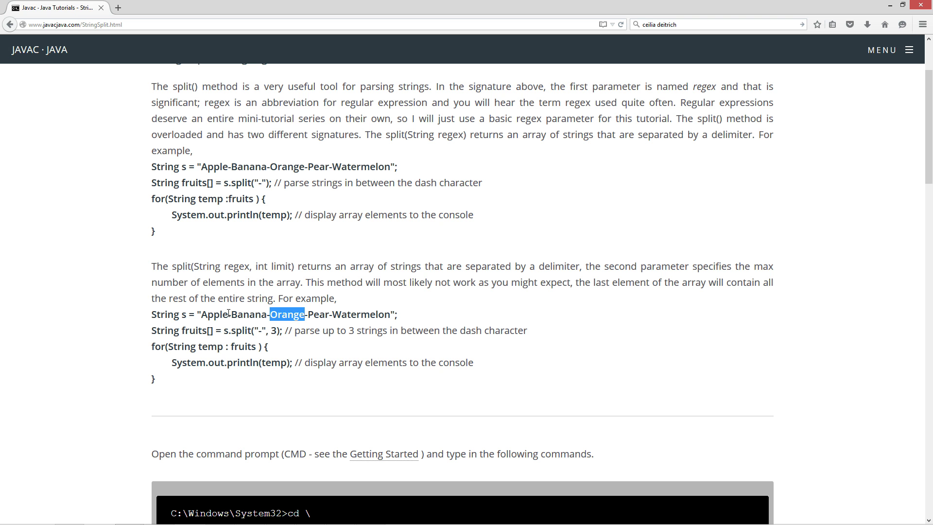
{"action": "left_click", "coordinate": [302, 315]}
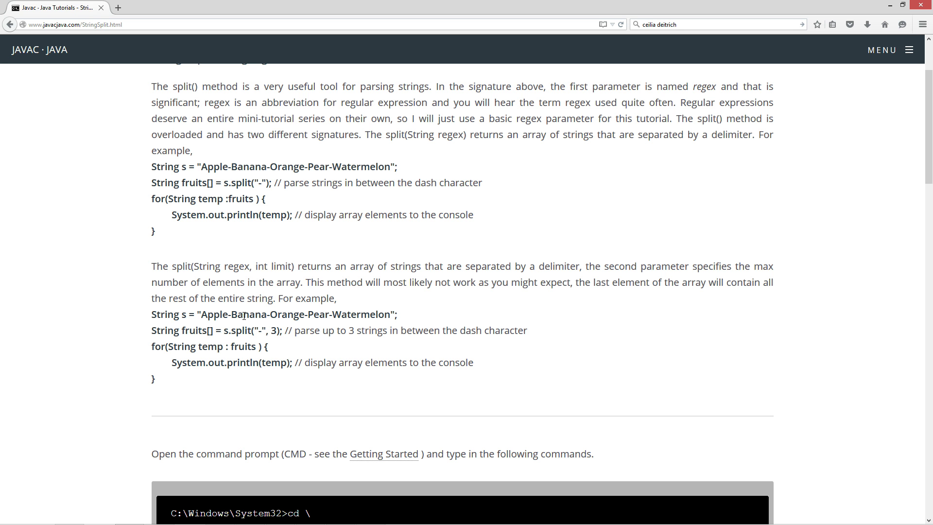
{"action": "left_click_drag", "start_coordinate": [269, 314], "coordinate": [391, 315]}
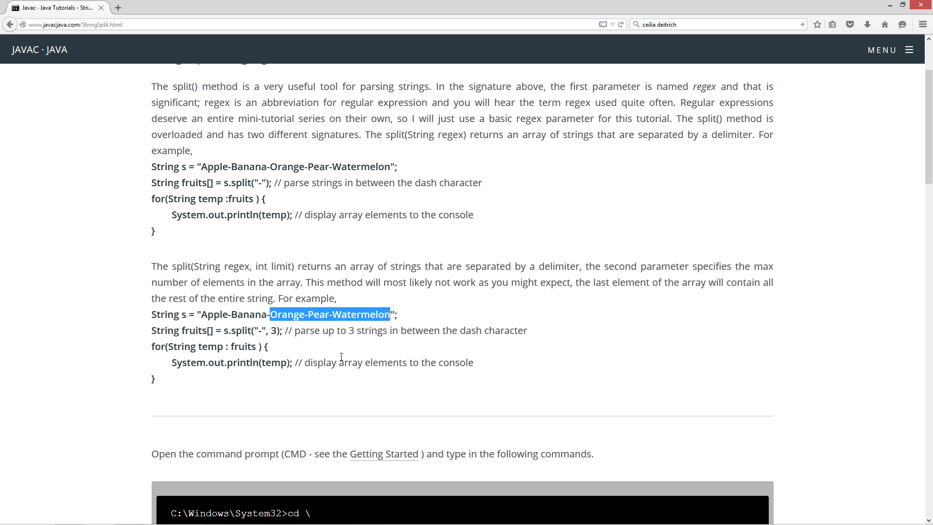
{"action": "scroll", "coordinate": [335, 341], "scroll_direction": "down", "scroll_amount": 4}
{"action": "scroll", "coordinate": [334, 341], "scroll_direction": "down", "scroll_amount": 3}
{"action": "scroll", "coordinate": [321, 321], "scroll_direction": "down", "scroll_amount": 2}
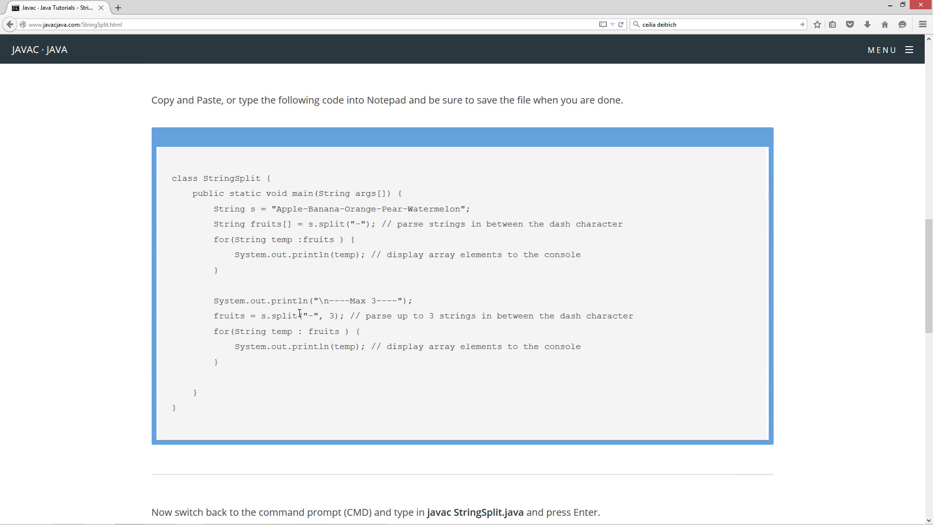
Select the entire StringSplit class in the tutorial's code box.
{"action": "left_click_drag", "start_coordinate": [172, 176], "coordinate": [212, 392]}
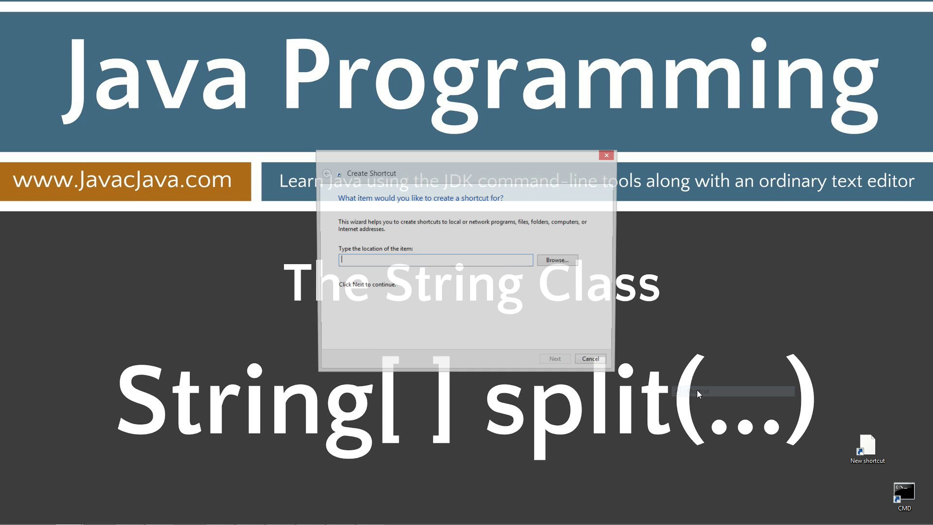
{"action": "type", "text": "cmd"}
Finish the cmd shortcut and run javac to list the compiler options.
{"action": "key", "text": "Return"}
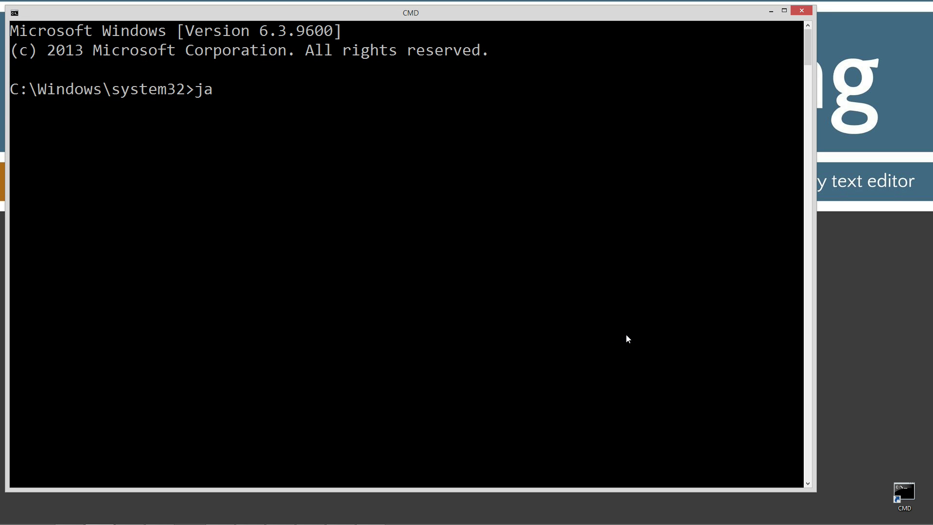
{"action": "type", "text": "vac"}
{"action": "key", "text": "Return"}
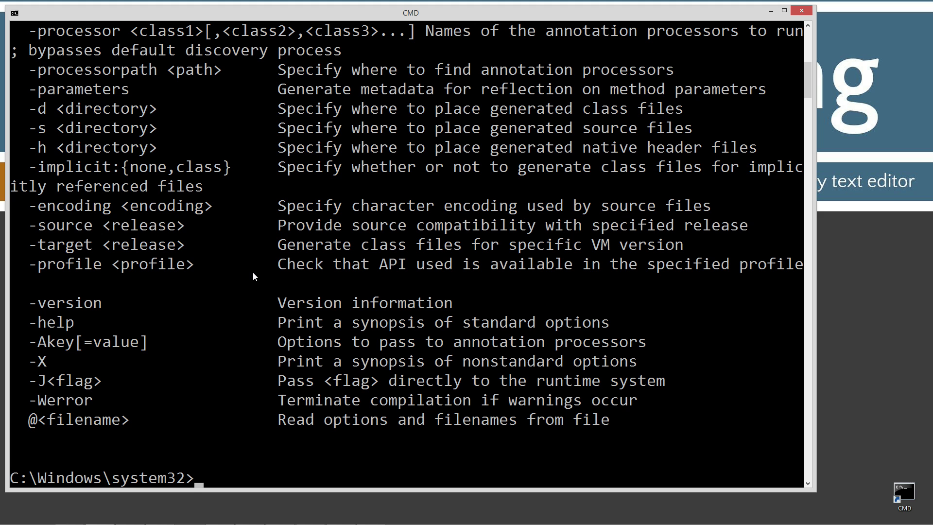
{"action": "type", "text": "cls"}
Clear the screen, create and enter C:\Java\StringSplit, then run notepad StringSplit.java.
{"action": "key", "text": "Return"}
{"action": "type", "text": "c"}
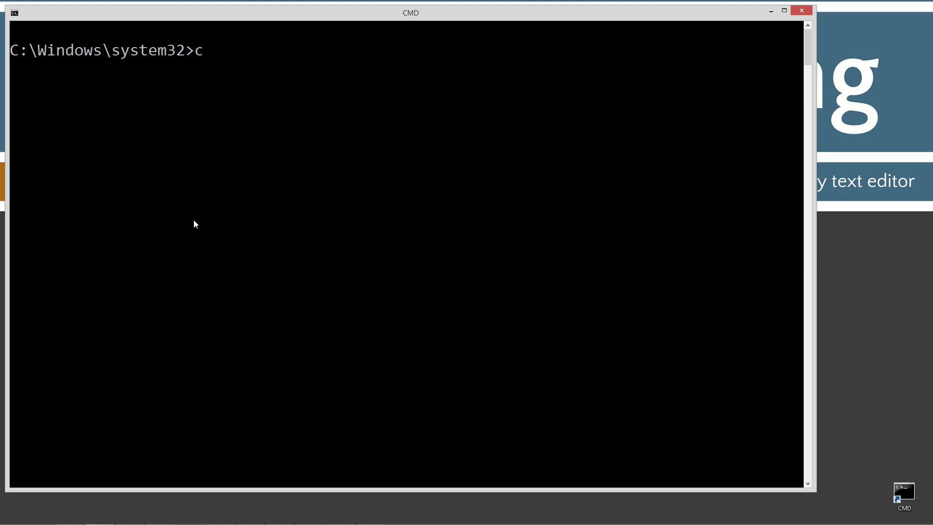
{"action": "type", "text": "d \\"}
{"action": "key", "text": "Return"}
{"action": "type", "text": "md Java"}
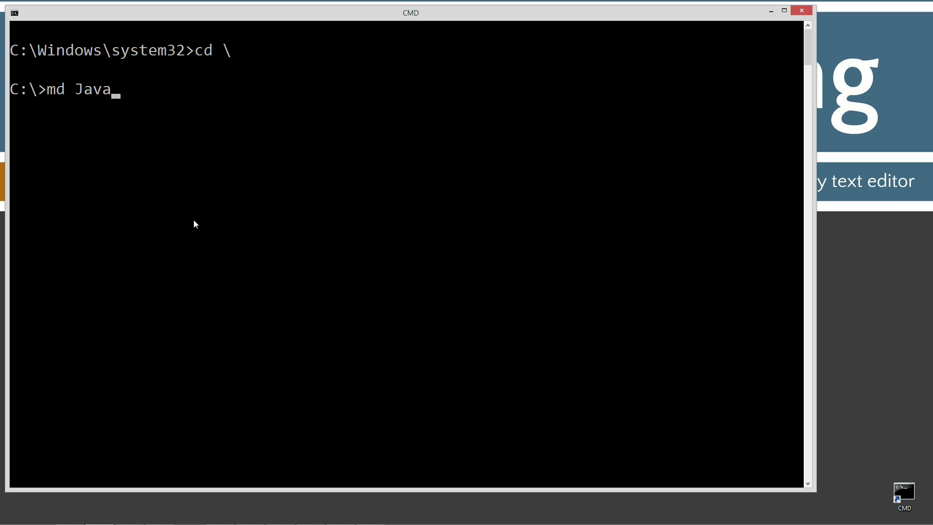
{"action": "key", "text": "Return"}
{"action": "type", "text": "cd "}
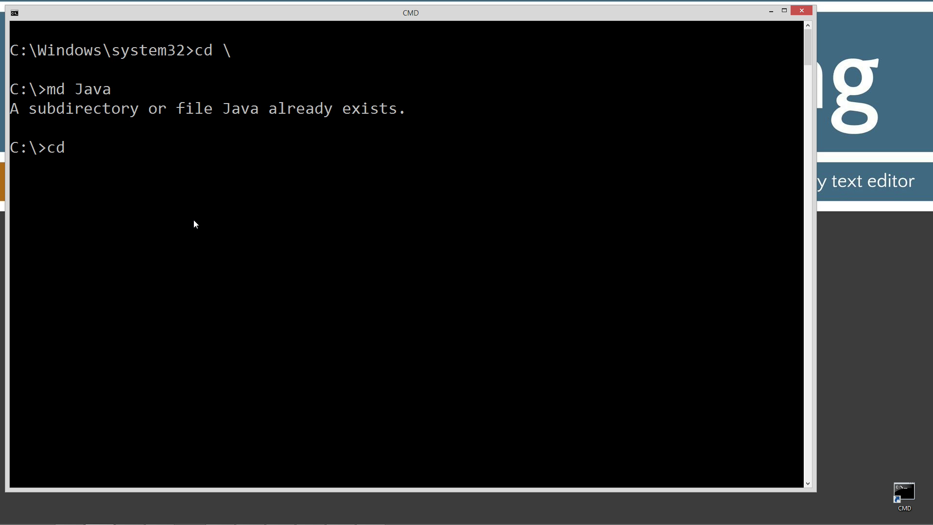
{"action": "type", "text": "Java"}
{"action": "key", "text": "Return"}
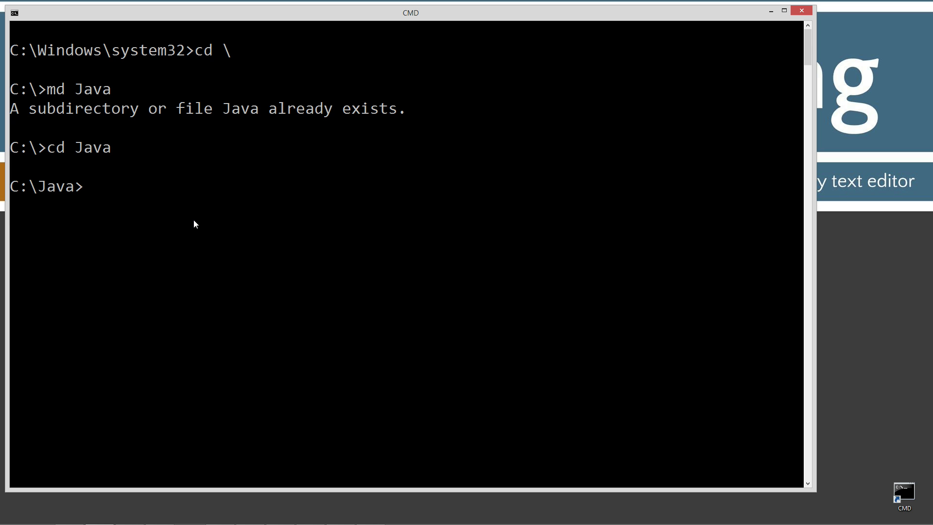
{"action": "type", "text": "md"}
{"action": "type", "text": " StringS"}
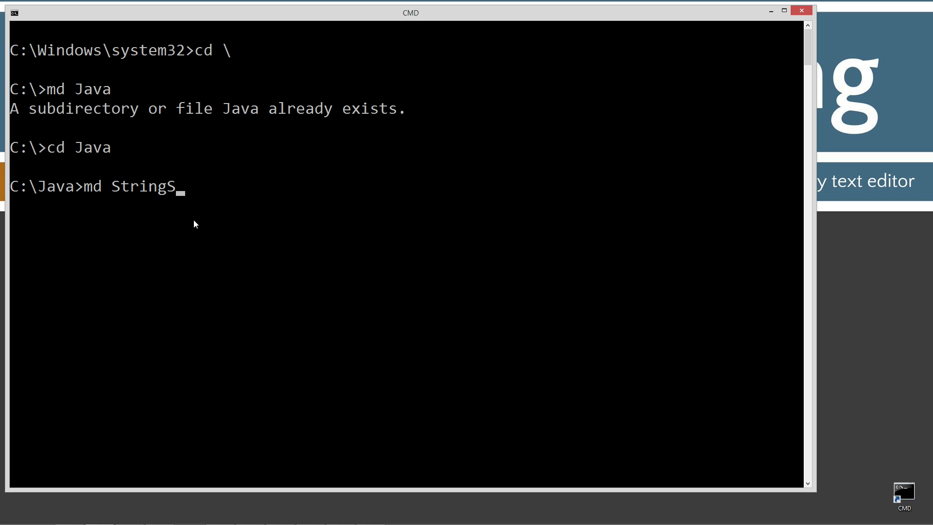
{"action": "type", "text": "plit"}
{"action": "key", "text": "Return"}
{"action": "type", "text": "cd StringSplit"}
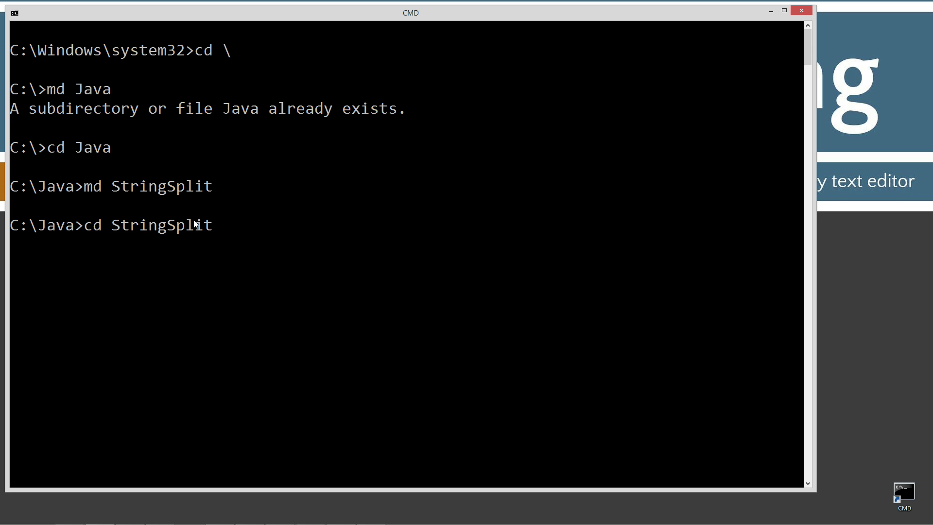
{"action": "key", "text": "Return"}
{"action": "type", "text": "notepad"}
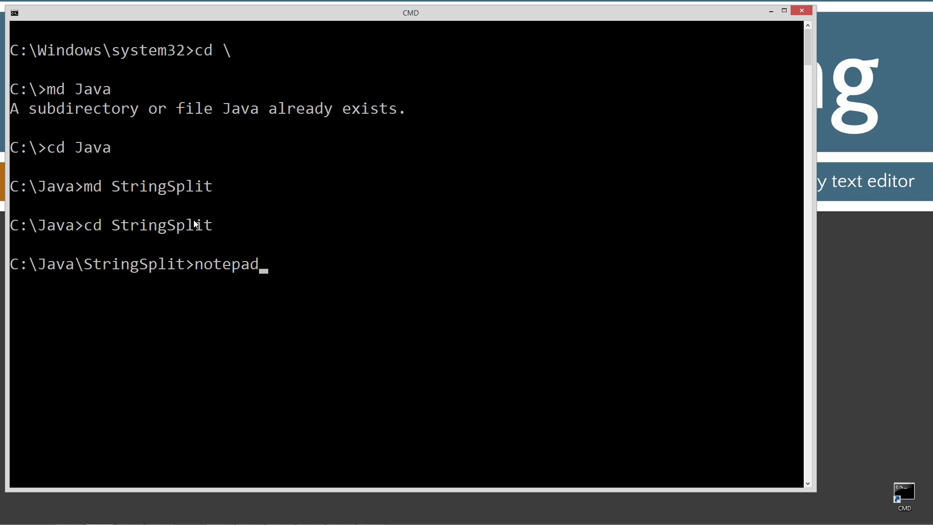
{"action": "type", "text": " Sring"}
{"action": "key", "text": "BackSpace"}
{"action": "key", "text": "BackSpace"}
{"action": "key", "text": "BackSpace"}
{"action": "key", "text": "BackSpace"}
{"action": "type", "text": "tr"}
{"action": "type", "text": "ingSplit"}
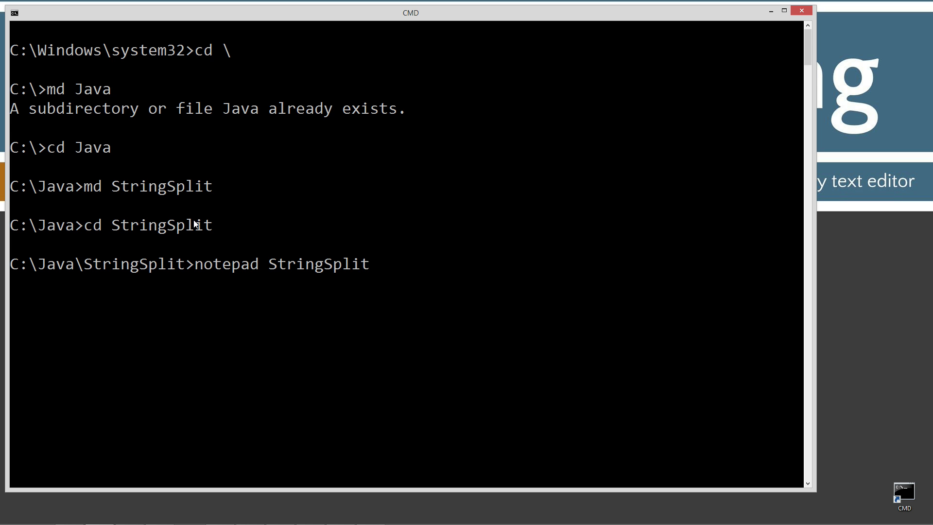
{"action": "type", "text": ".java"}
{"action": "key", "text": "Return"}
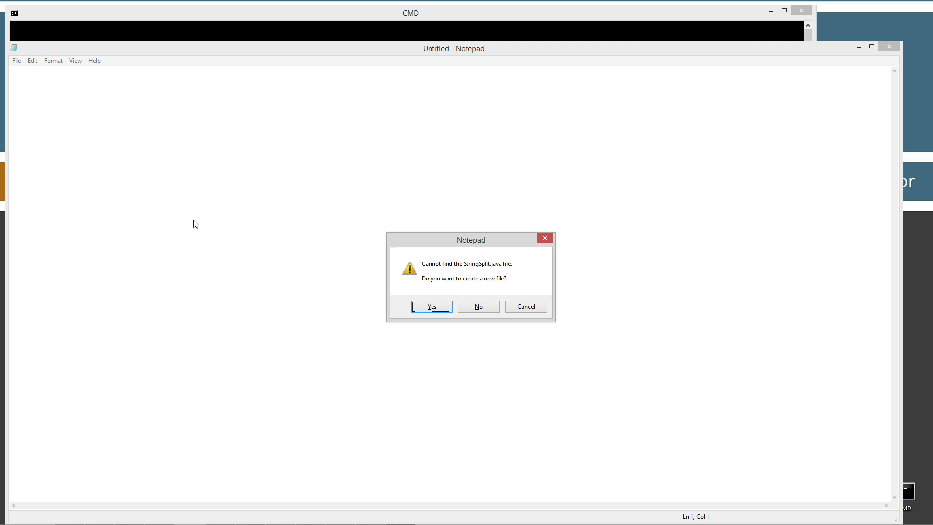
Create StringSplit.java, paste in the copied split() program, and save it.
{"action": "key", "text": "Return"}
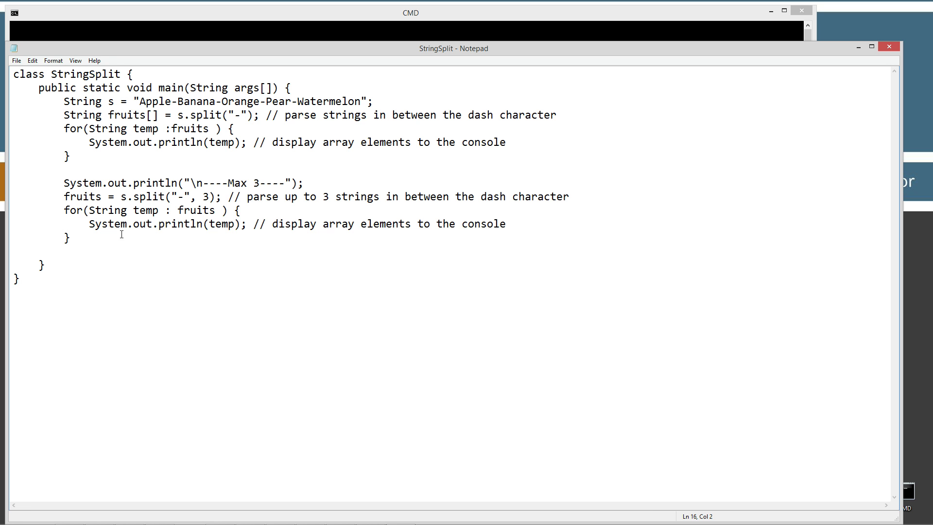
{"action": "right_click", "coordinate": [261, 259]}
{"action": "left_click", "coordinate": [179, 293]}
{"action": "left_click", "coordinate": [16, 60]}
{"action": "left_click", "coordinate": [26, 93]}
{"action": "left_click_drag", "start_coordinate": [365, 55], "coordinate": [364, 65]}
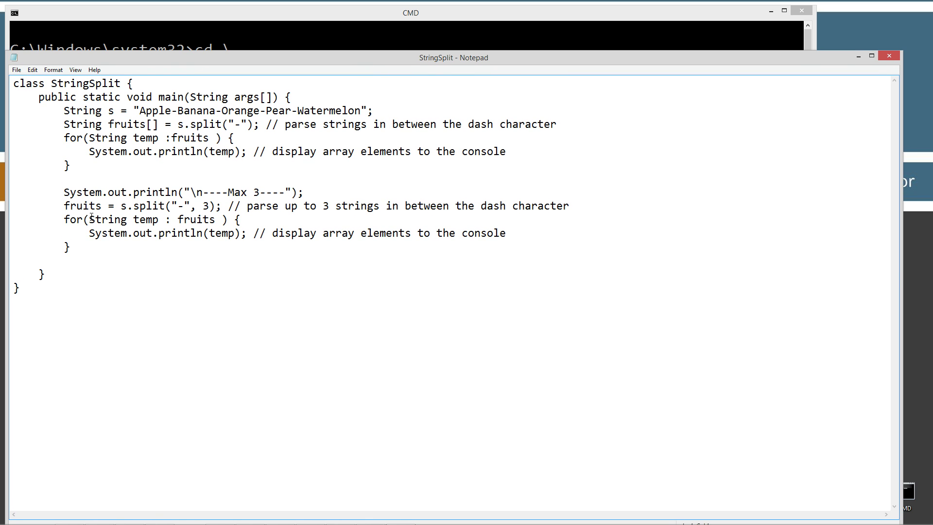
Clear the console, compile with javac StringSplit.java, and run java StringSplit.
{"action": "left_click", "coordinate": [267, 32]}
{"action": "type", "text": "cl"}
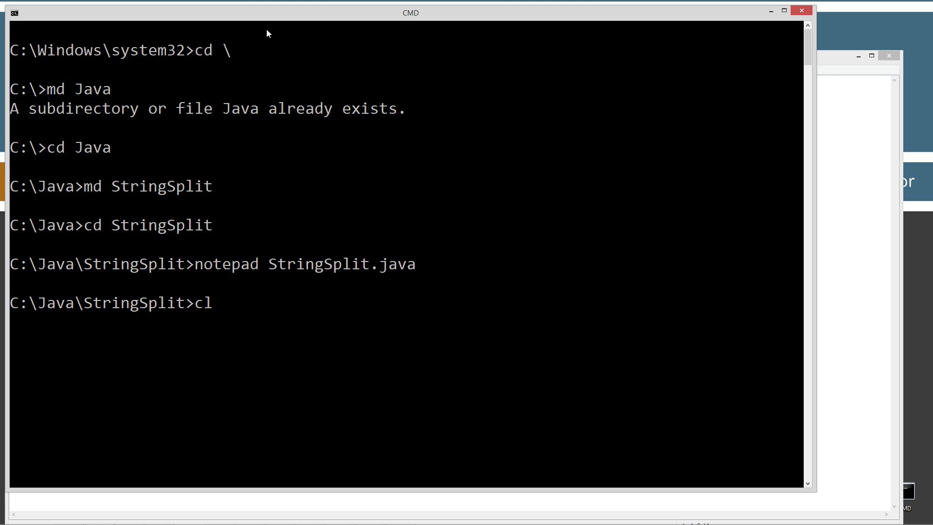
{"action": "type", "text": "s"}
{"action": "key", "text": "Return"}
{"action": "type", "text": "javac "}
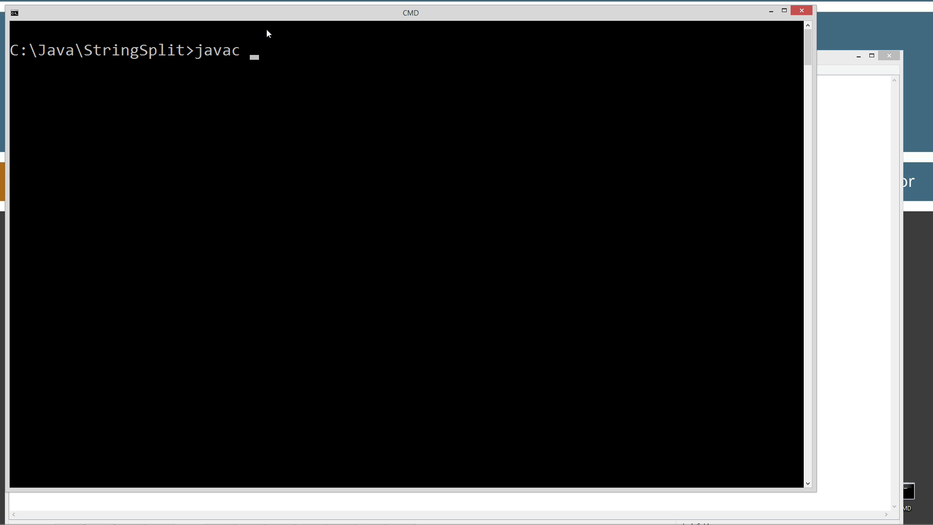
{"action": "type", "text": "StringSplit.java"}
{"action": "key", "text": "Return"}
{"action": "type", "text": "java"}
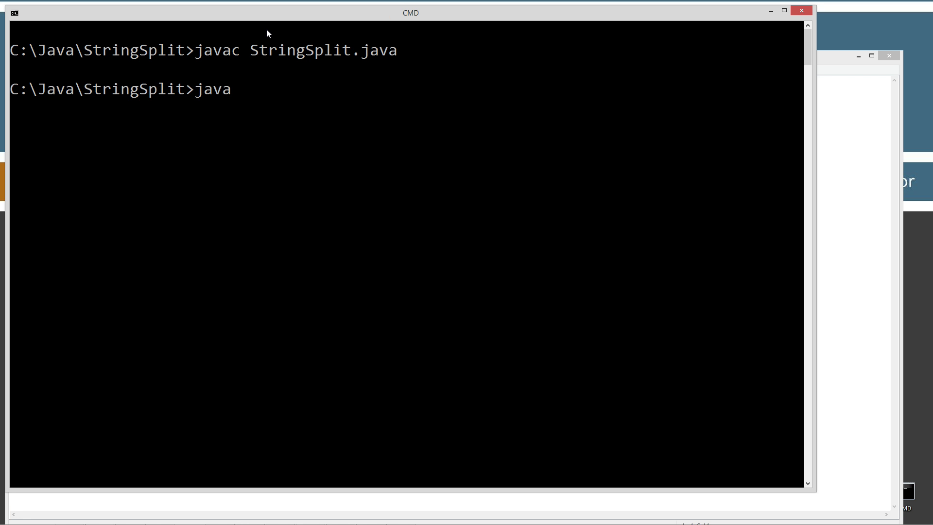
{"action": "type", "text": " StringSplit.class"}
{"action": "key", "text": "BackSpace"}
{"action": "key", "text": "BackSpace"}
{"action": "key", "text": "BackSpace"}
{"action": "key", "text": "BackSpace"}
{"action": "key", "text": "BackSpace"}
{"action": "key", "text": "BackSpace"}
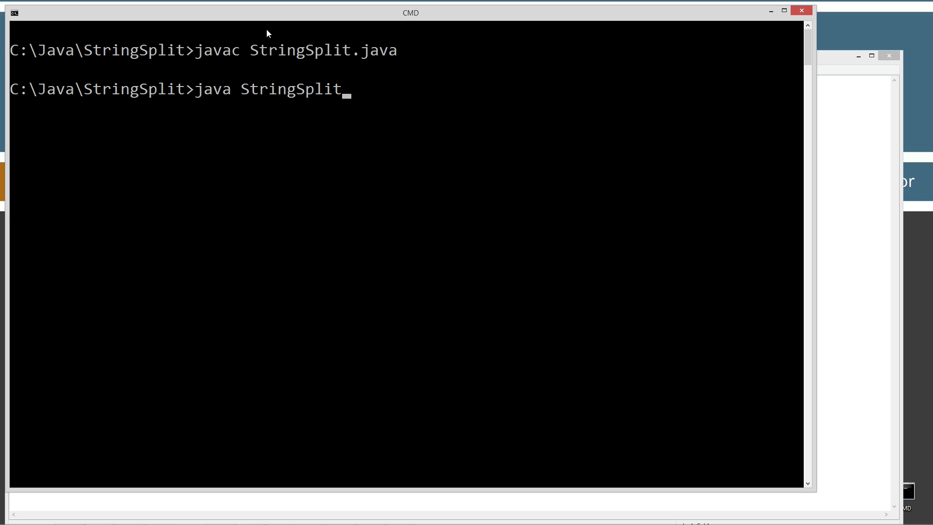
{"action": "key", "text": "Return"}
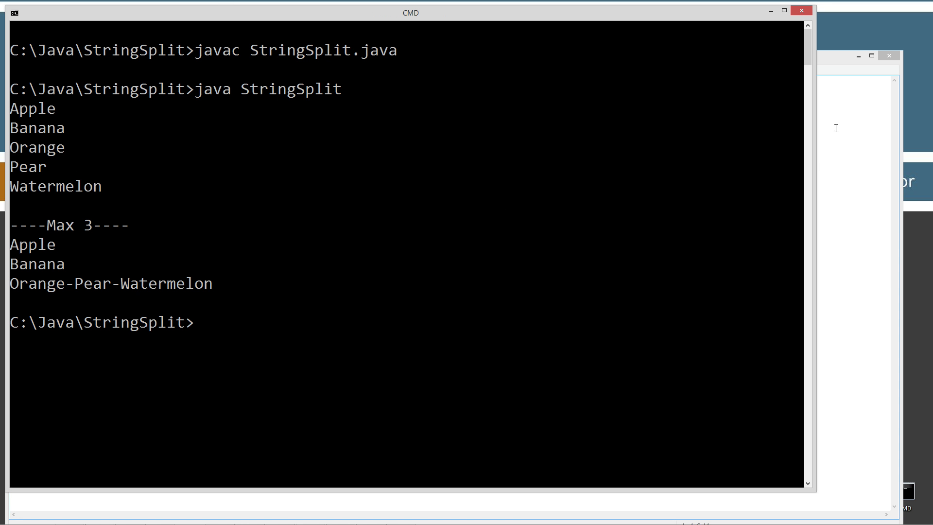
{"action": "left_click", "coordinate": [840, 134]}
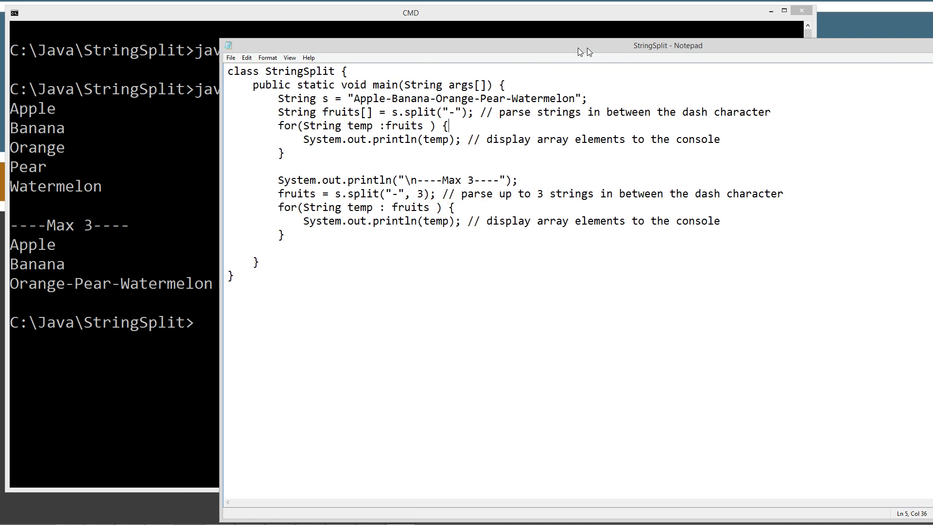
Move Notepad right beside the output, then highlight the fruits variable and the first for loop.
{"action": "left_click_drag", "start_coordinate": [375, 61], "coordinate": [620, 41]}
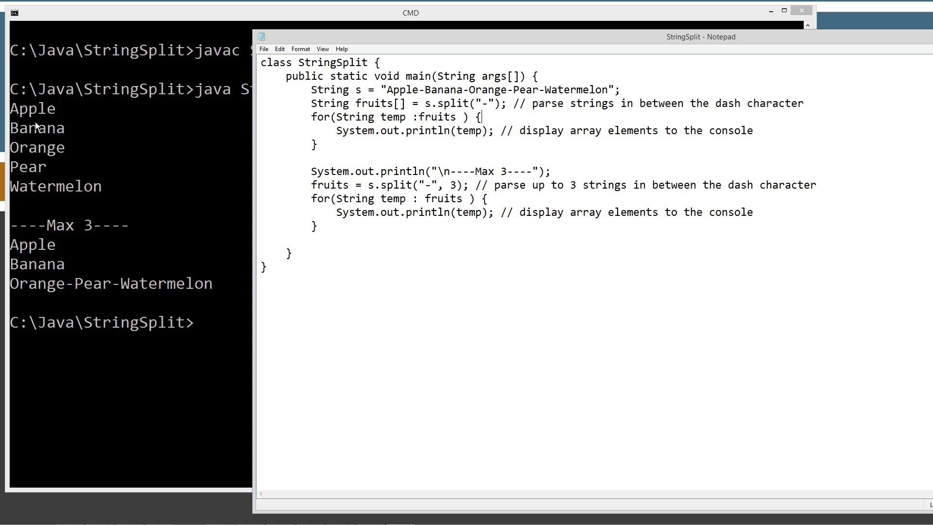
{"action": "left_click_drag", "start_coordinate": [357, 103], "coordinate": [394, 103]}
{"action": "left_click", "coordinate": [363, 103]}
{"action": "left_click_drag", "start_coordinate": [311, 117], "coordinate": [319, 145]}
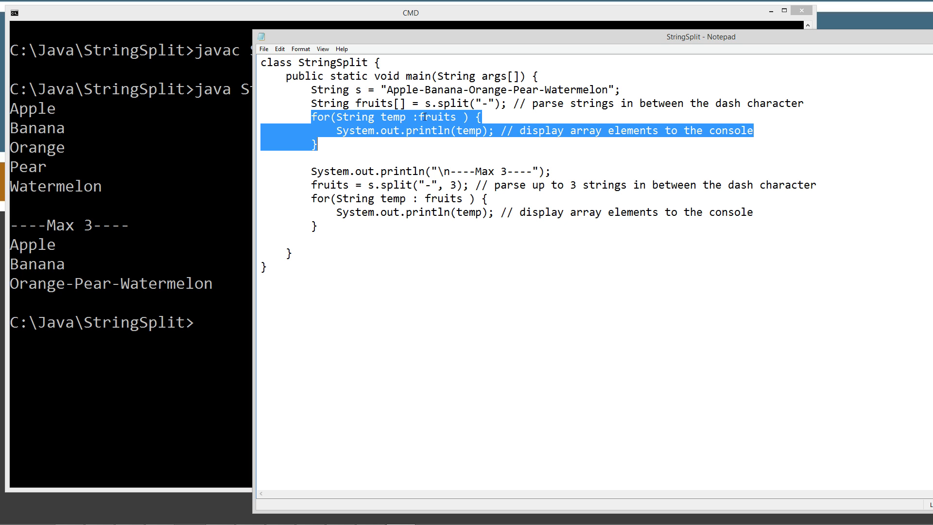
Highlight the loop's String temp declaration, the temp variable, the loop body and the println call.
{"action": "mouse_move", "coordinate": [420, 117]}
{"action": "left_mouse_down"}
{"action": "mouse_move", "coordinate": [458, 117]}
{"action": "mouse_move", "coordinate": [336, 117]}
{"action": "left_mouse_up"}
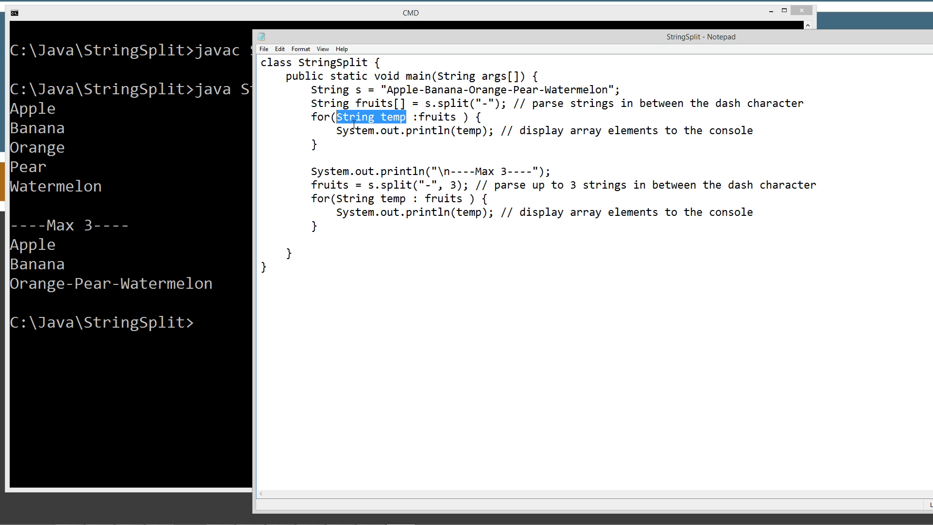
{"action": "left_click", "coordinate": [374, 118]}
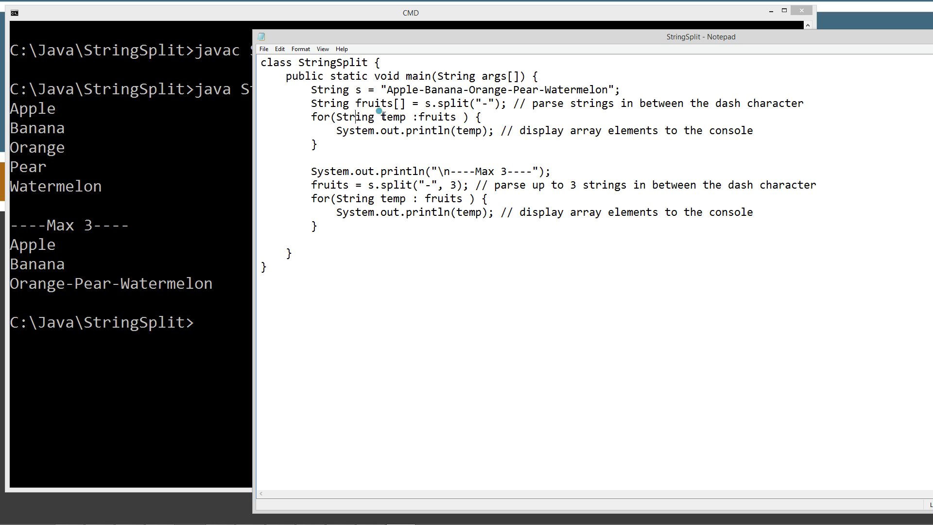
{"action": "left_click_drag", "start_coordinate": [380, 117], "coordinate": [407, 117]}
{"action": "left_click_drag", "start_coordinate": [476, 118], "coordinate": [324, 144]}
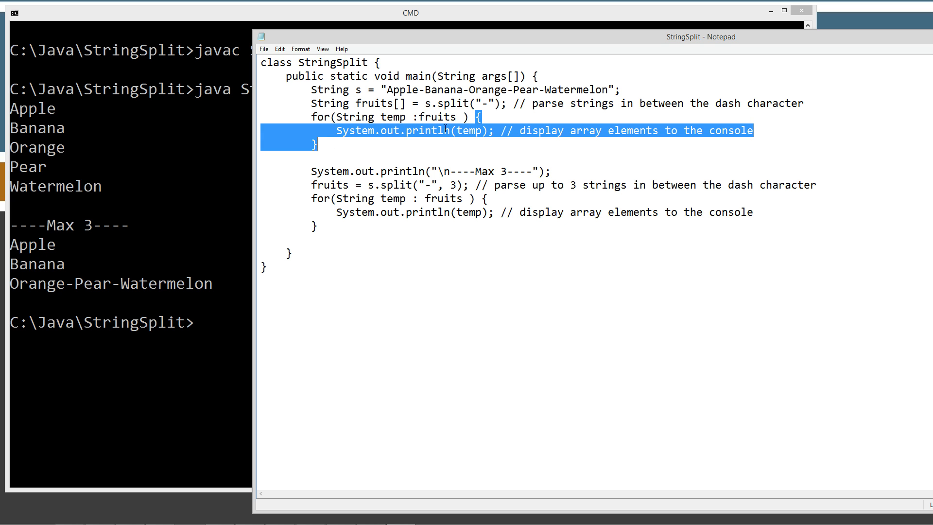
{"action": "left_click", "coordinate": [471, 130]}
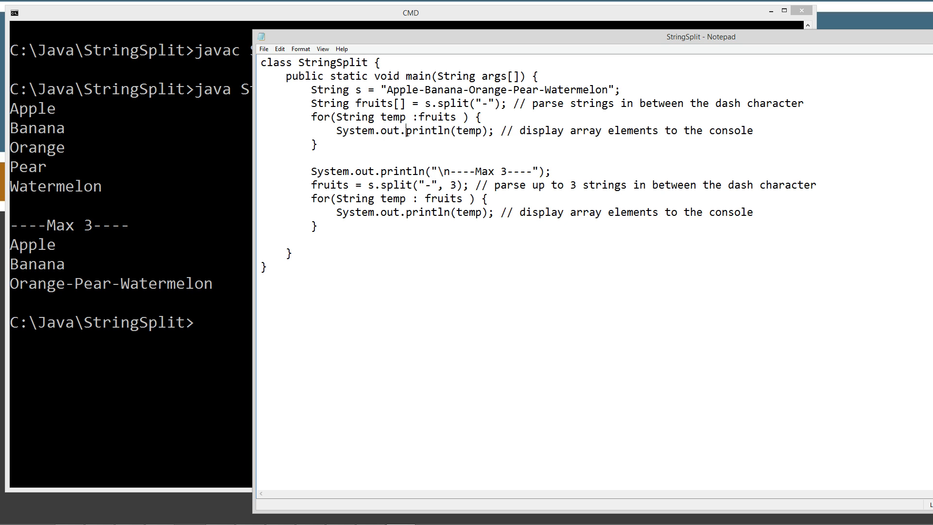
{"action": "left_click_drag", "start_coordinate": [406, 130], "coordinate": [456, 130]}
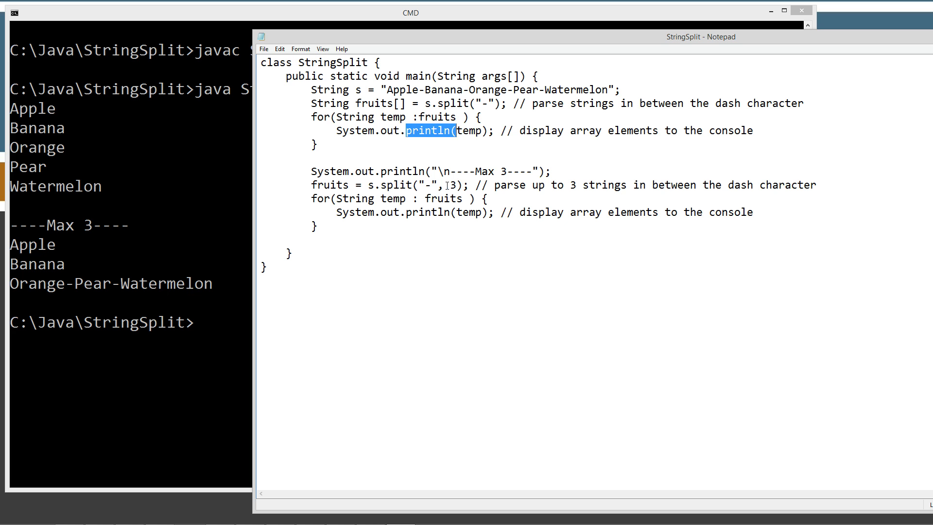
{"action": "left_click_drag", "start_coordinate": [458, 185], "coordinate": [443, 186]}
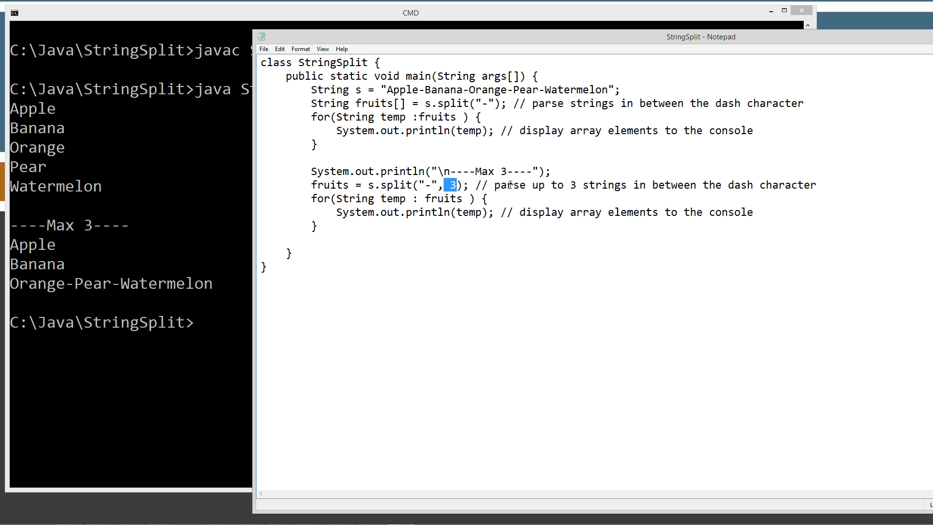
{"action": "left_click_drag", "start_coordinate": [351, 185], "coordinate": [311, 186]}
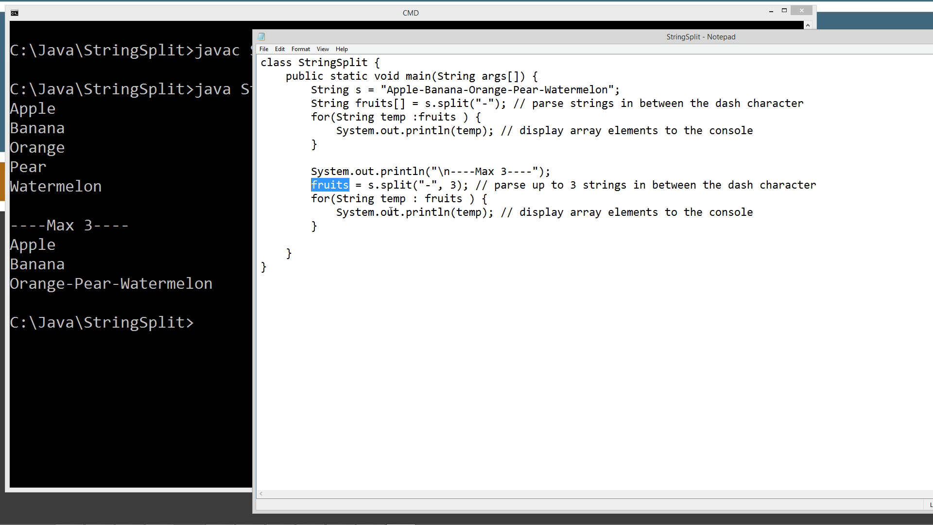
{"action": "double_click", "coordinate": [452, 184]}
{"action": "type", "text": "4"}
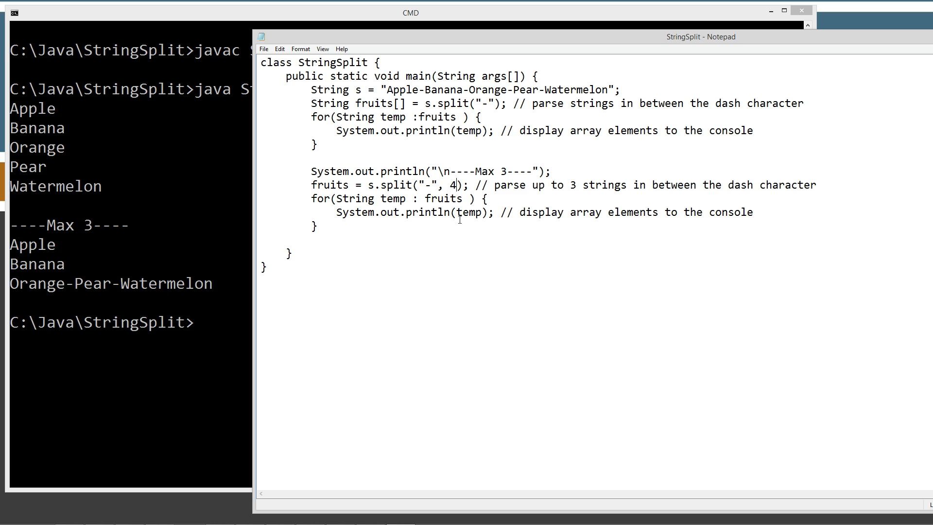
{"action": "key", "text": "BackSpace"}
{"action": "type", "text": "3"}
Maximize the Notepad window showing the StringSplit code.
{"action": "double_click", "coordinate": [835, 38]}
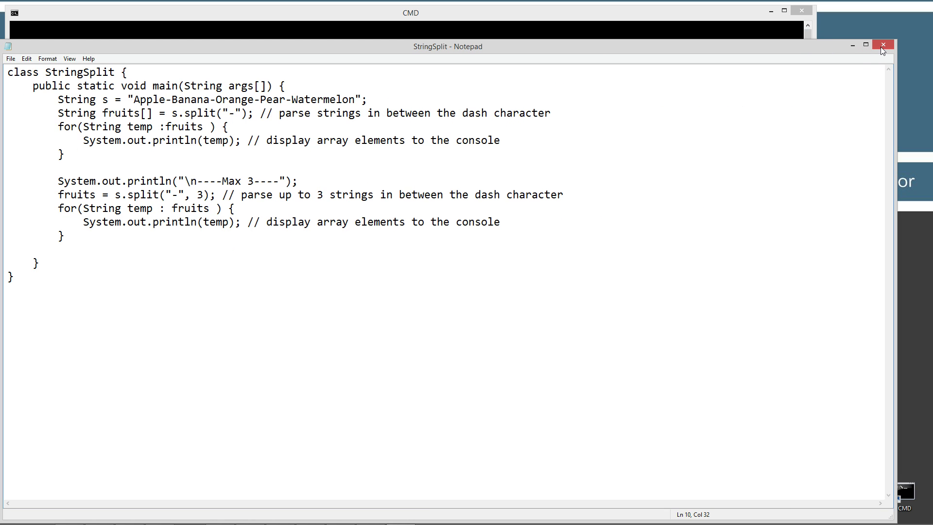